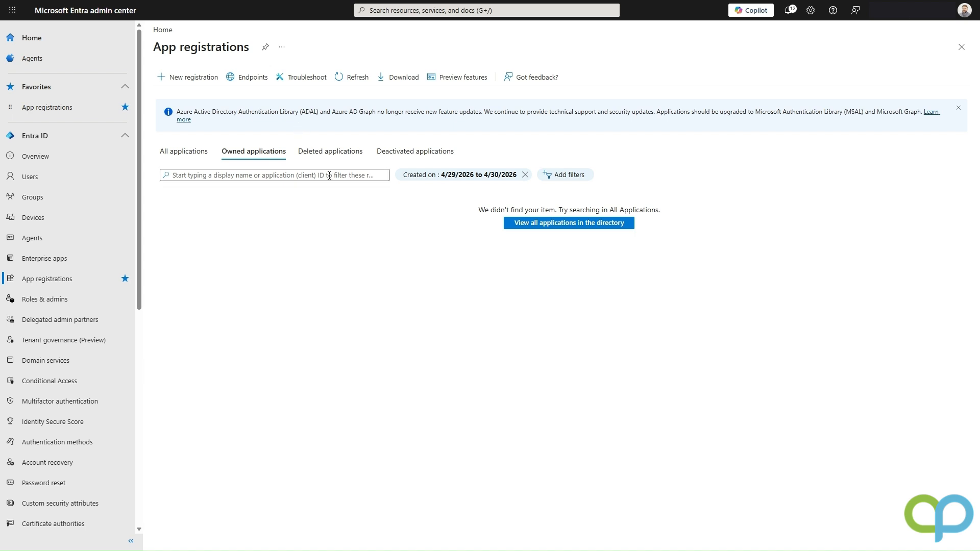
Start a new app registration named SPConnector, keeping the single-tenant account type.
left_click(203, 83)
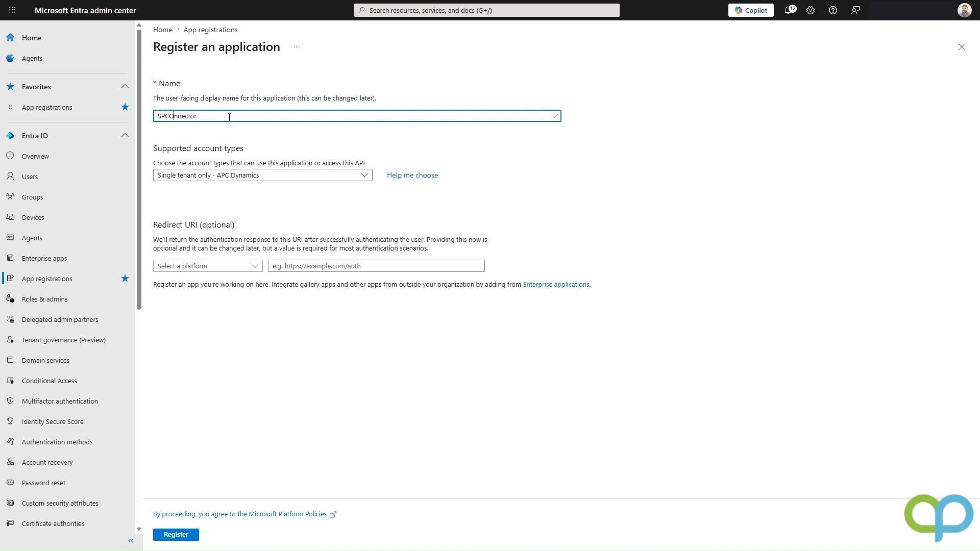
key("BackSpace")
type("o")
key("Tab")
key("Tab")
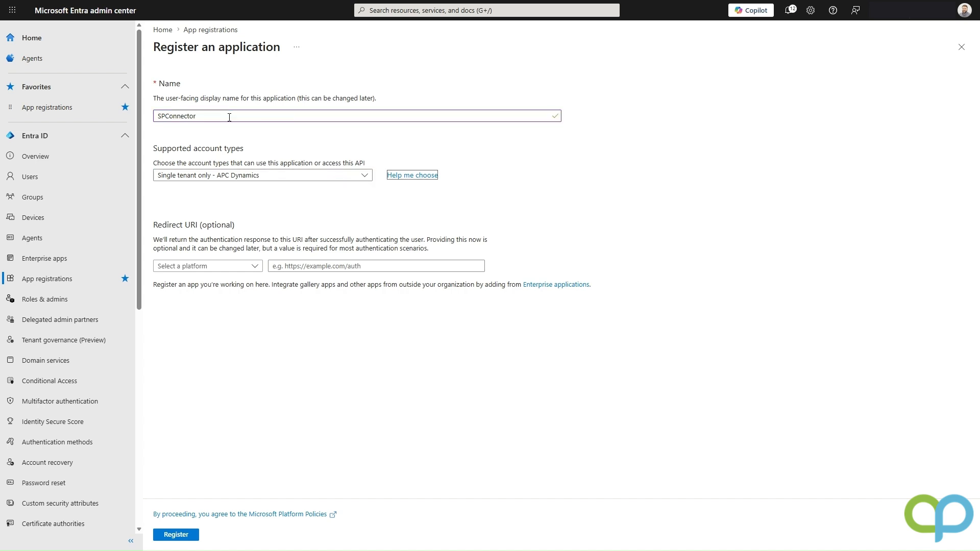
key("Tab")
left_click(221, 269)
left_click(207, 296)
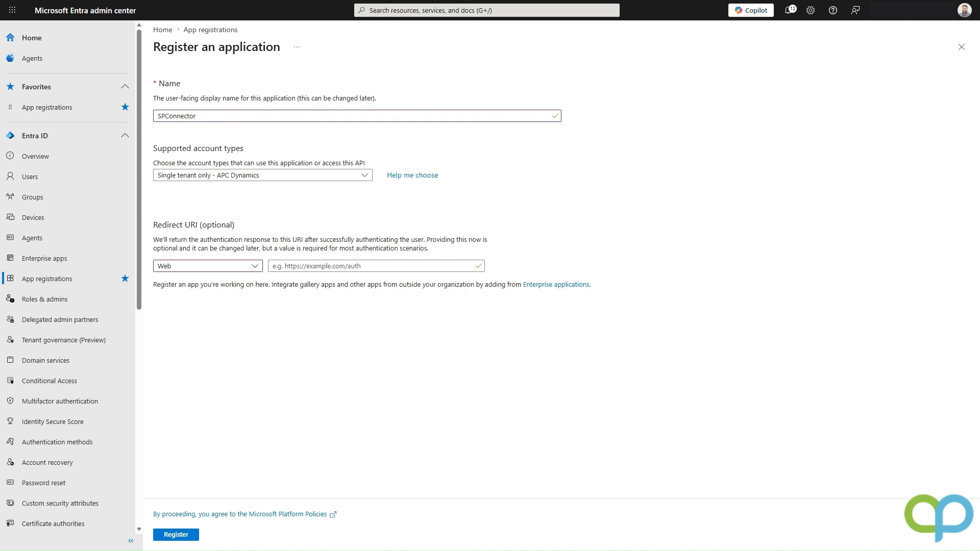
key("Tab")
type("https://businesscentral.dynamics.com/OAuthLanding.htm")
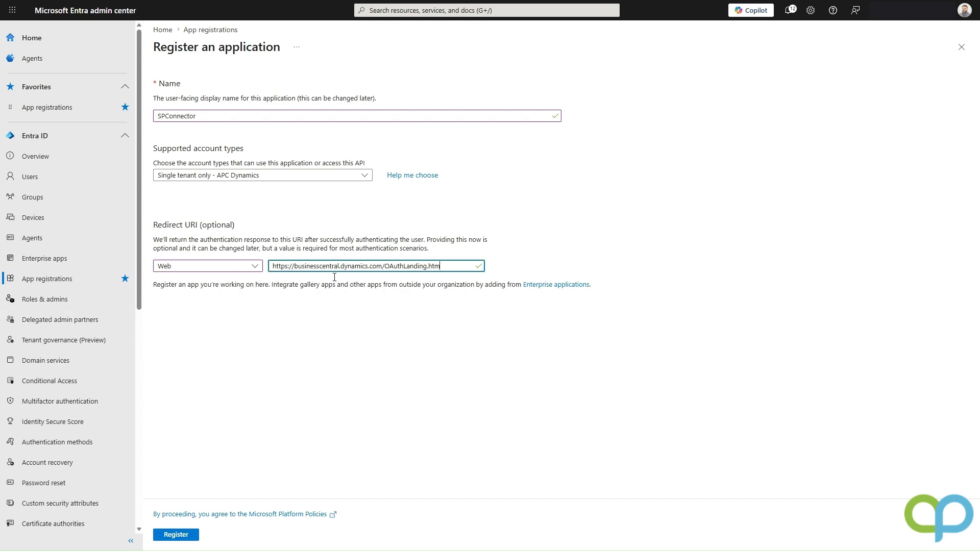
left_click(172, 536)
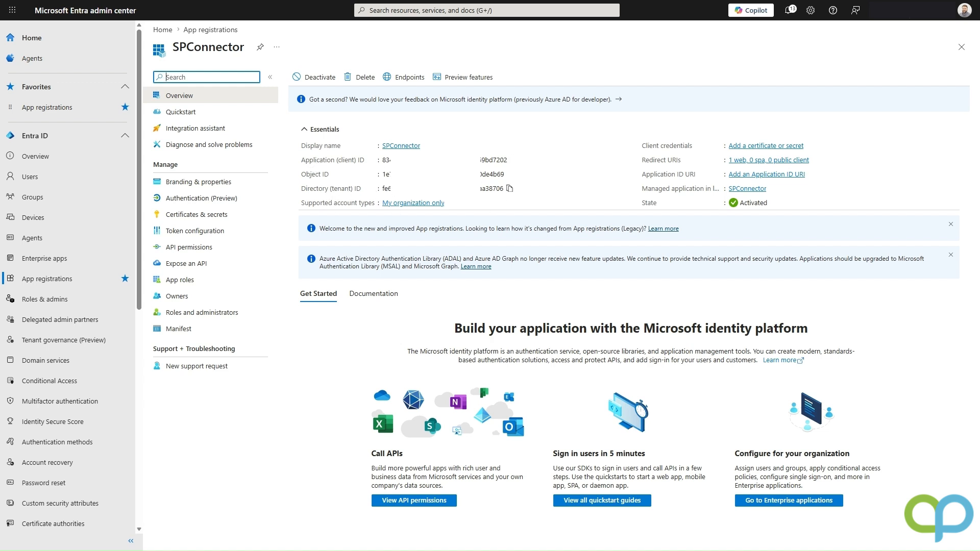
Copy the application (client) ID and the directory (tenant) ID of the SPConnector registration.
left_click(513, 160)
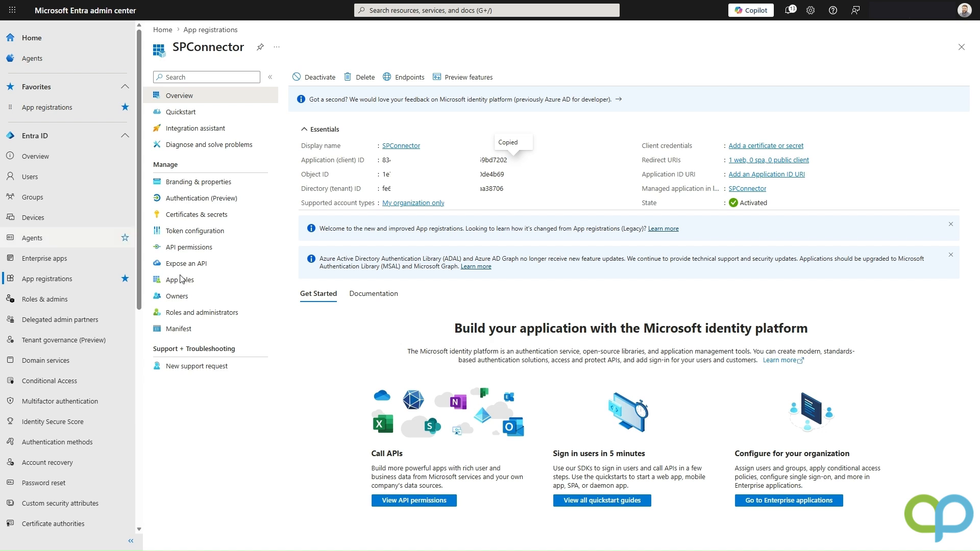
left_click(509, 190)
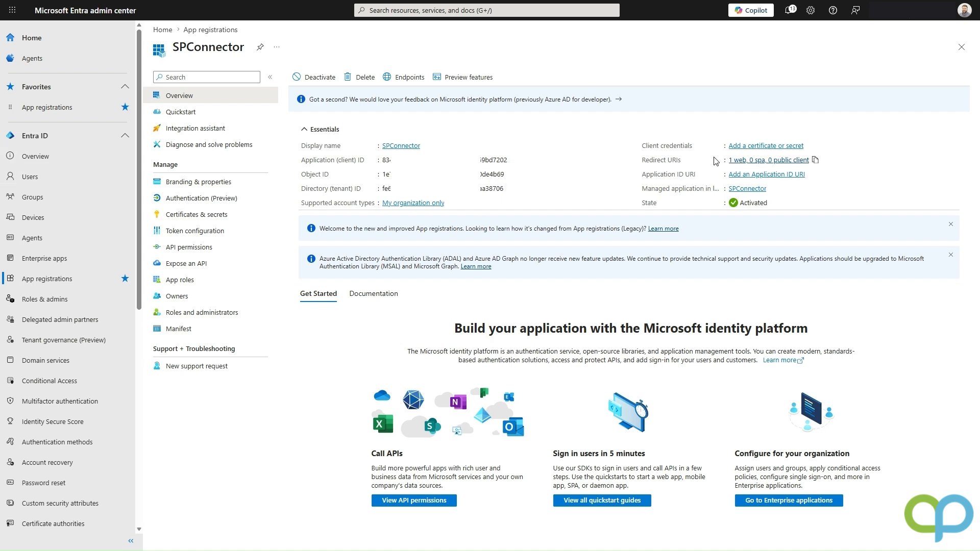
Create a client secret described as apcSecret that expires after 90 days (3 months), and copy its value.
left_click(195, 219)
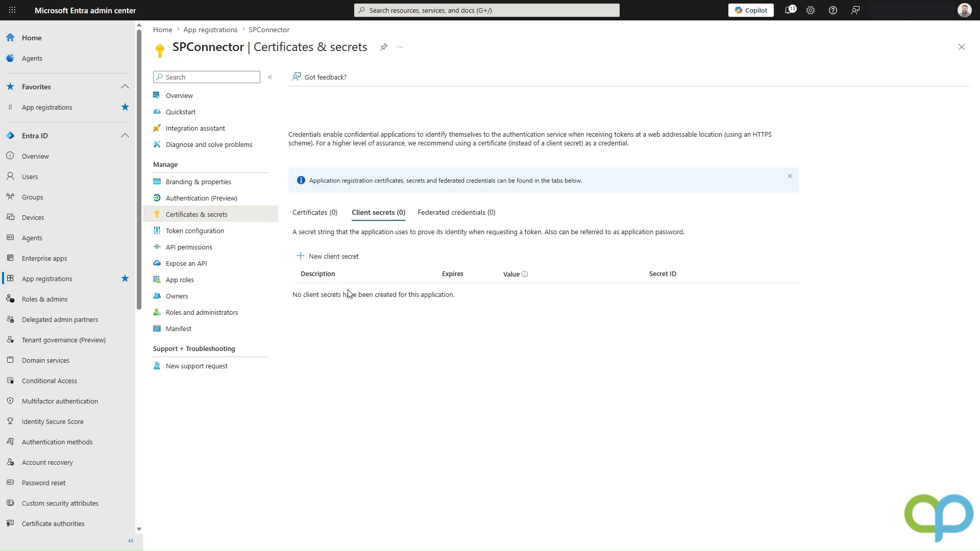
left_click(344, 257)
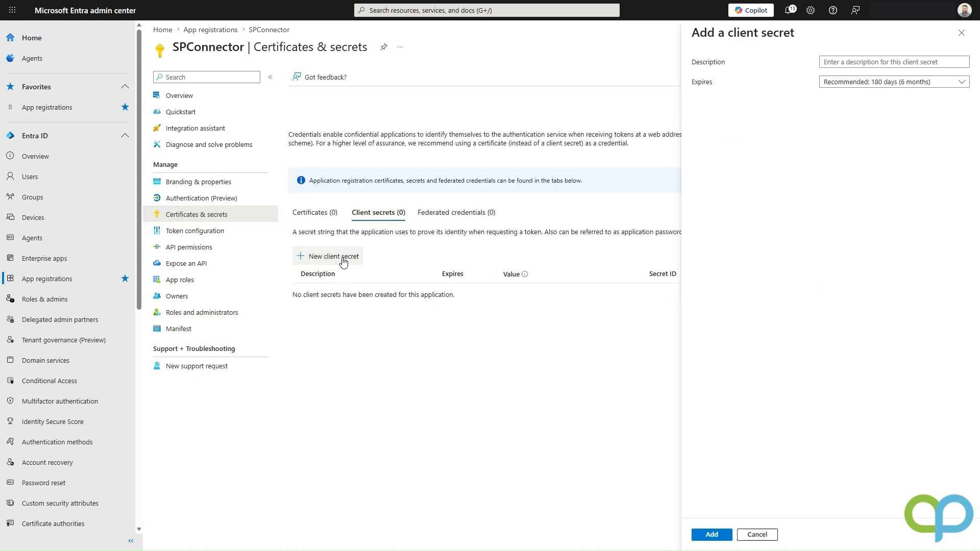
left_click(878, 58)
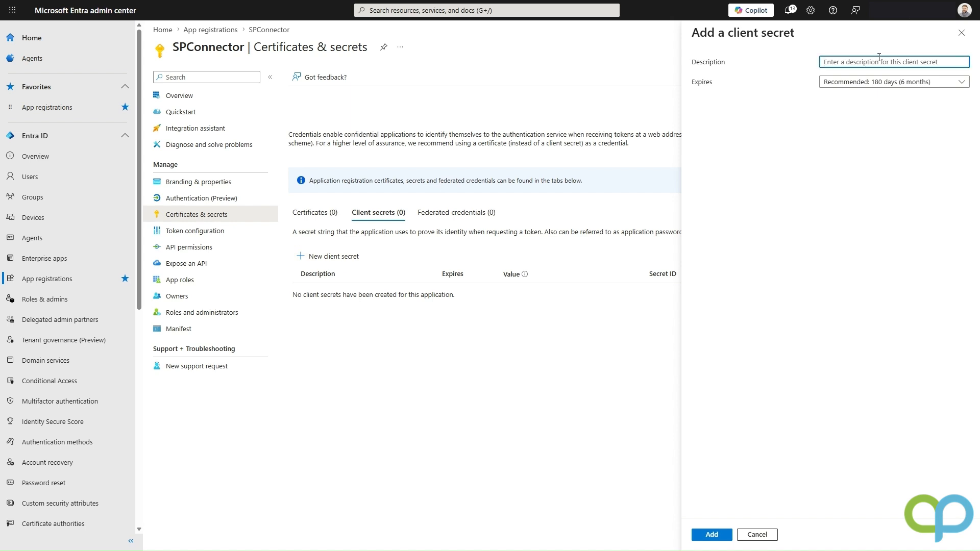
type("apcSecret")
key("Tab")
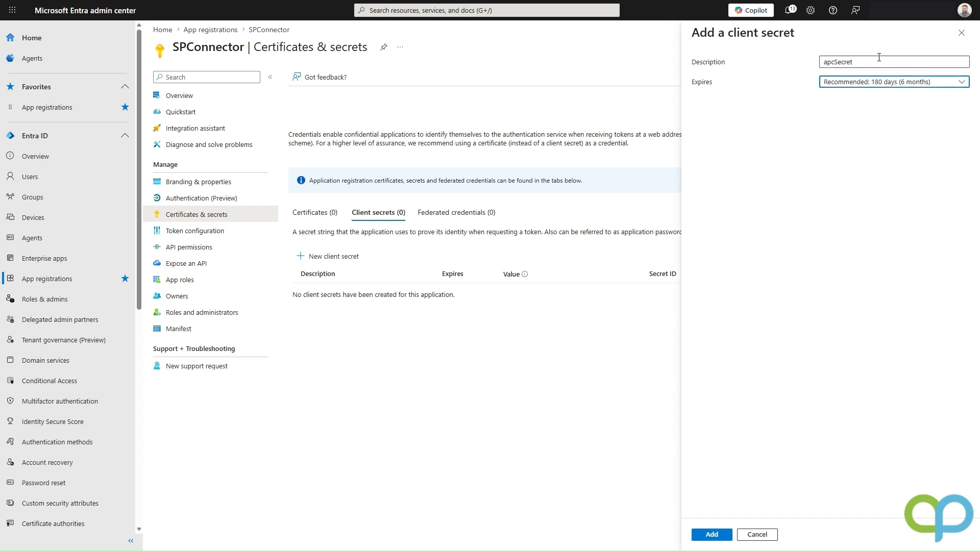
left_click(927, 78)
left_click(839, 114)
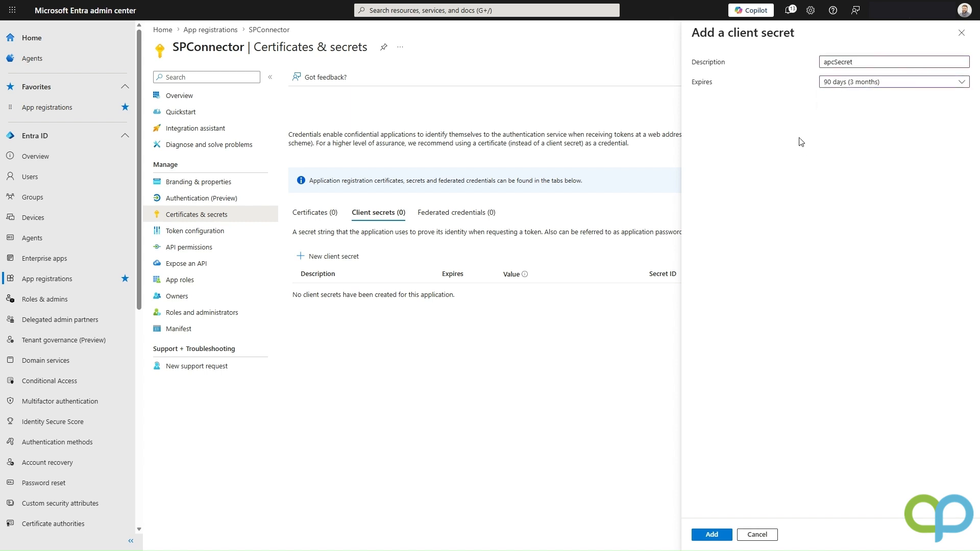
left_click(711, 534)
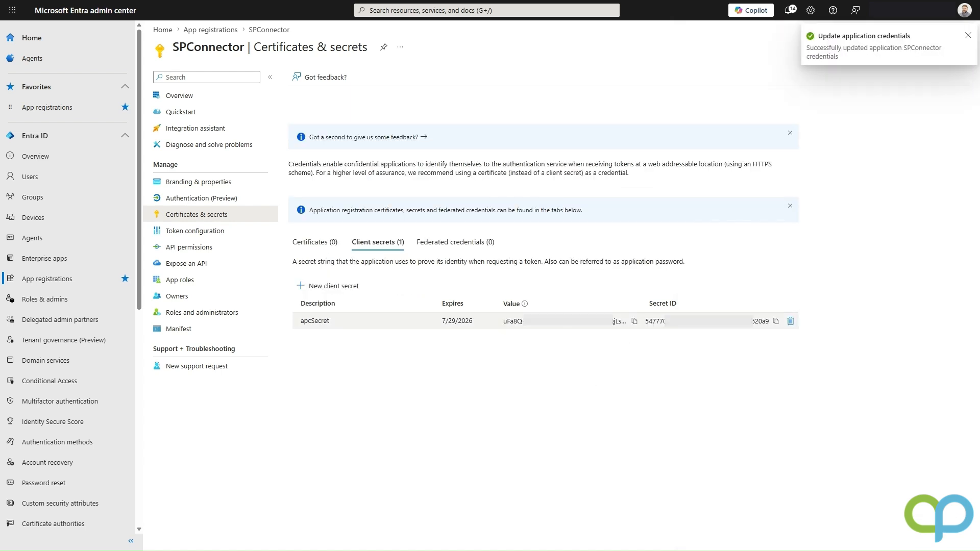
left_click(633, 322)
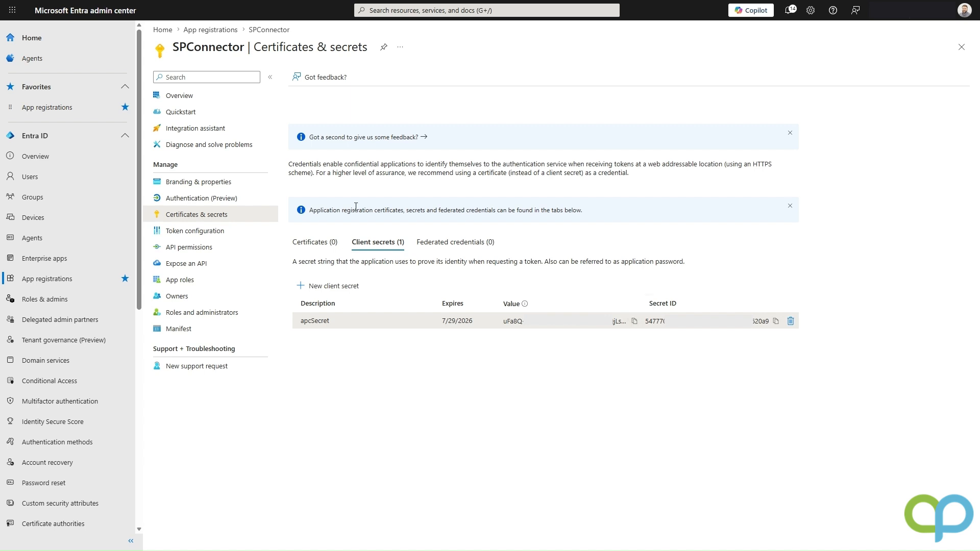
Grant admin consent for APC Dynamics to SPConnector's configured API permissions.
left_click(190, 250)
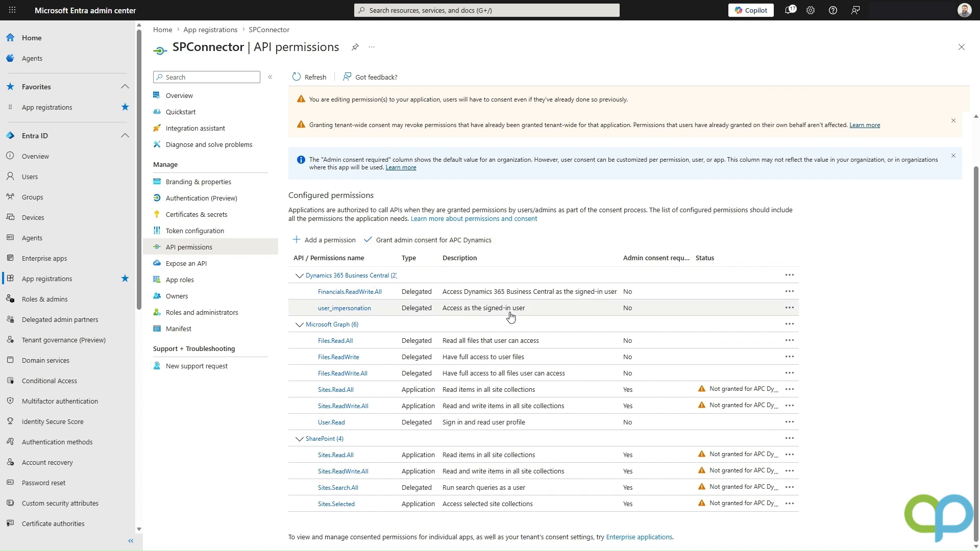
left_click(461, 243)
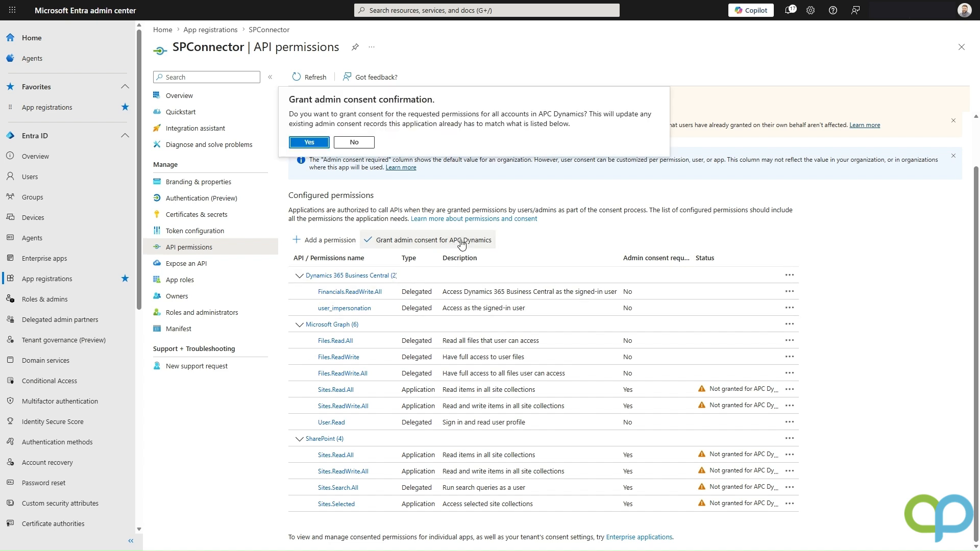
left_click(308, 143)
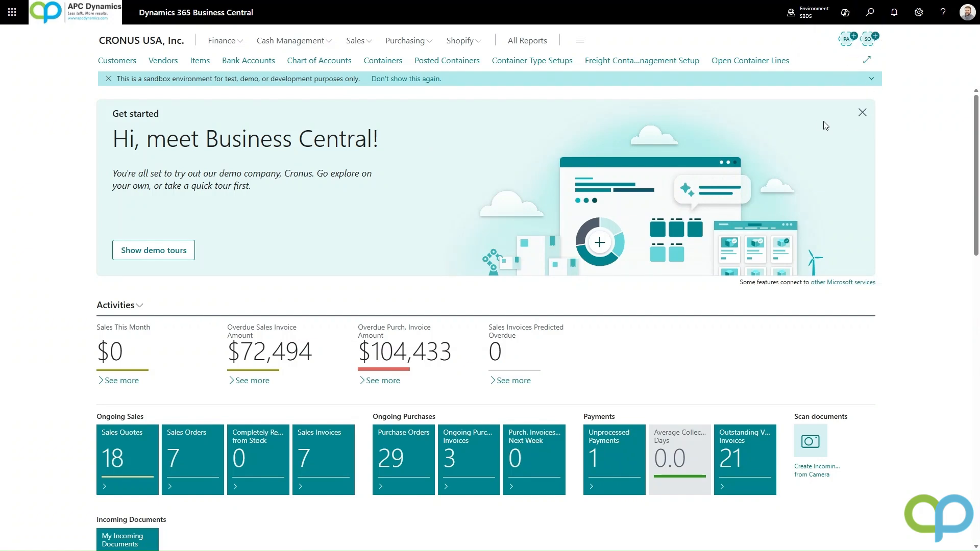
Switch to Dynamics 365 Business Central, find the Microsoft Entra Applications page and start a new application record.
left_click(870, 14)
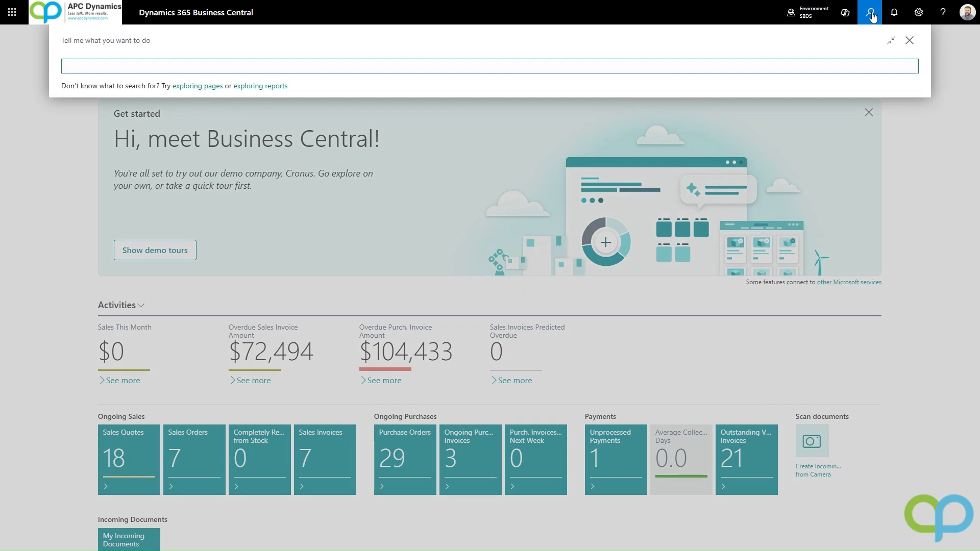
type("entra")
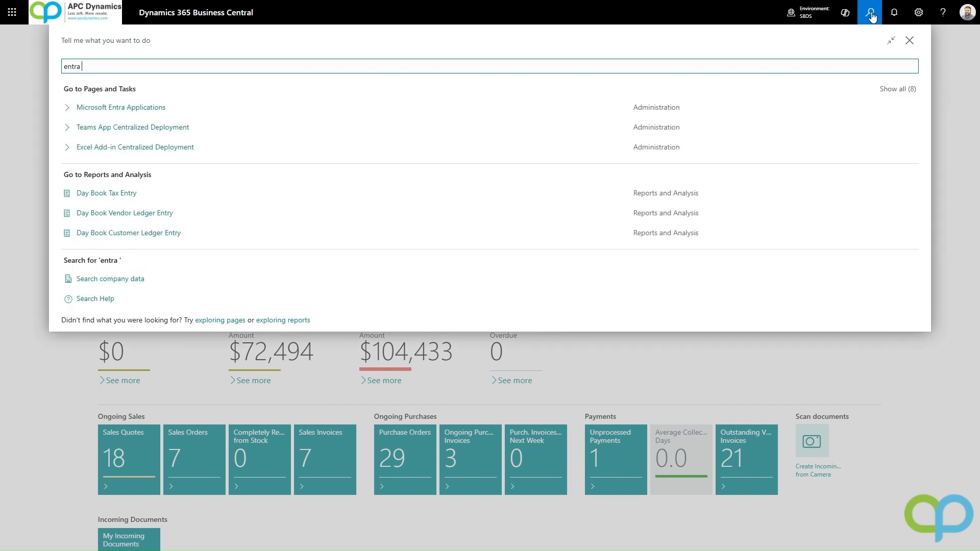
left_click(141, 110)
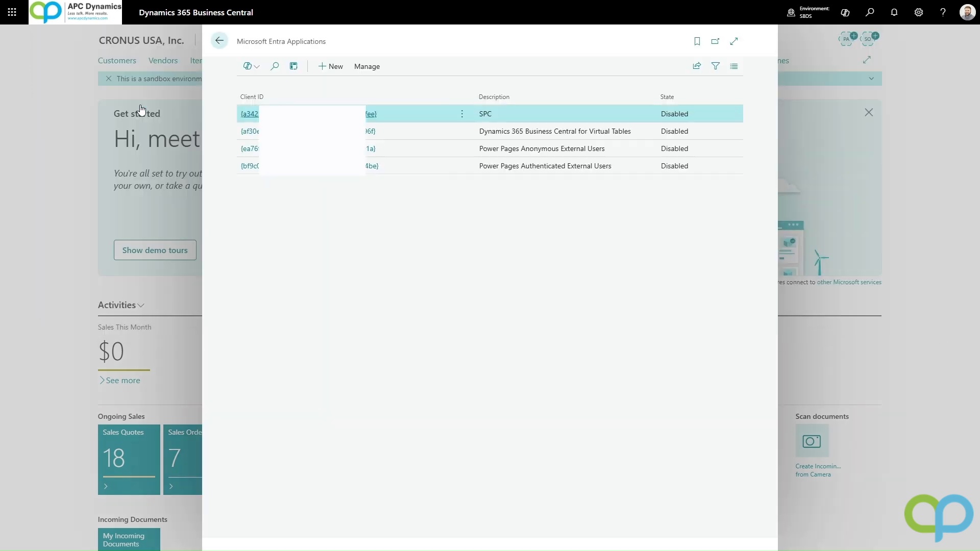
left_click(338, 68)
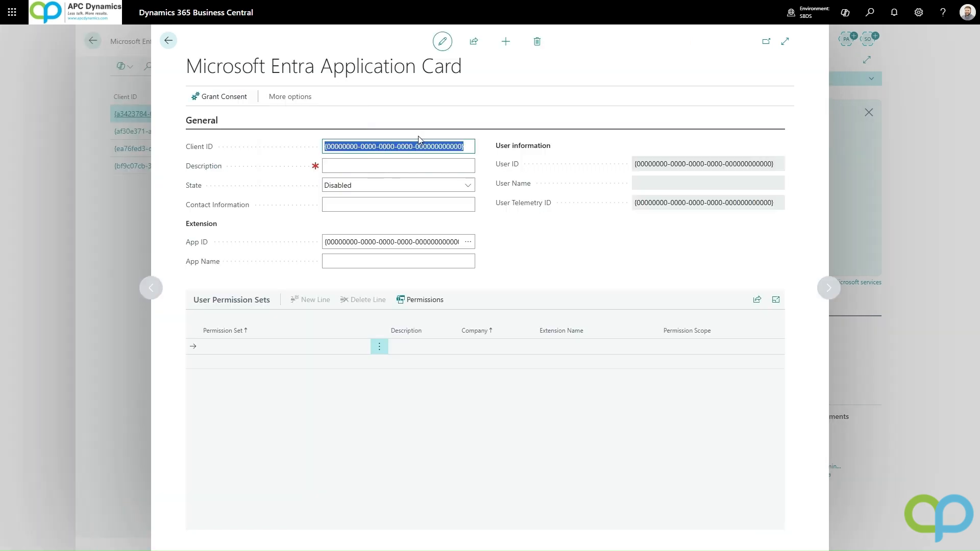
Paste the registered app's client ID into the new application card and set its description to Sharepoint Demo.
key("ctrl+v")
left_click(350, 166)
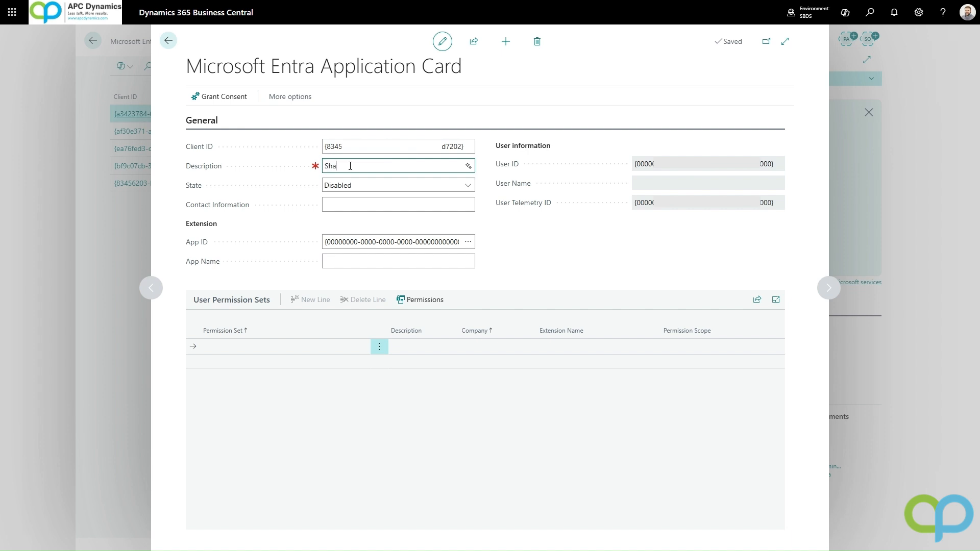
type("Sharepoint Demo")
key("Tab")
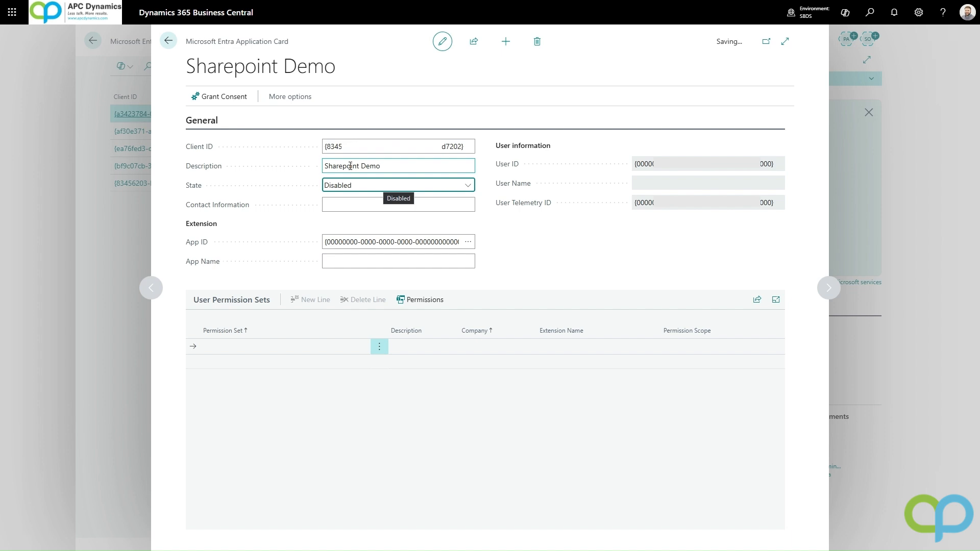
Set the application's state to Enabled and accept the creation of its matching user.
left_click(422, 186)
left_click(361, 213)
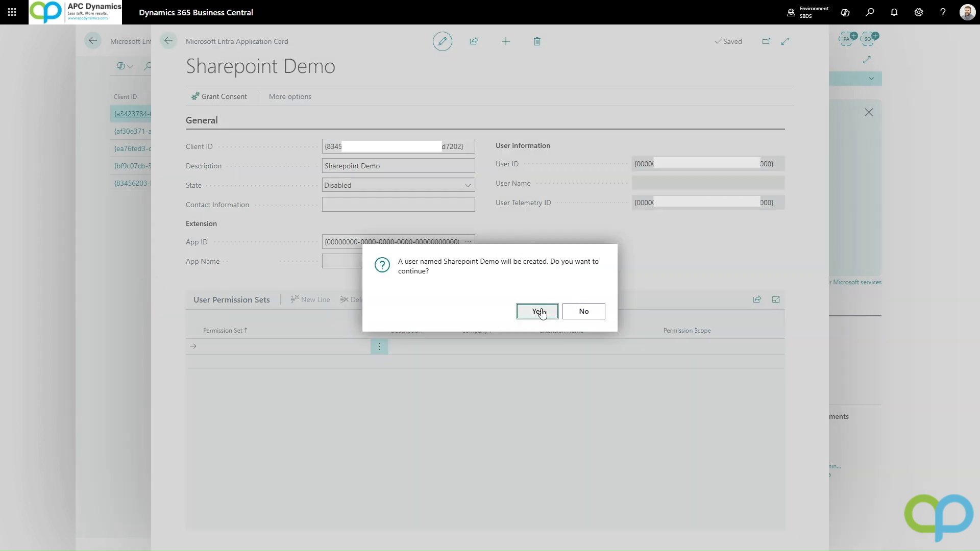
left_click(541, 312)
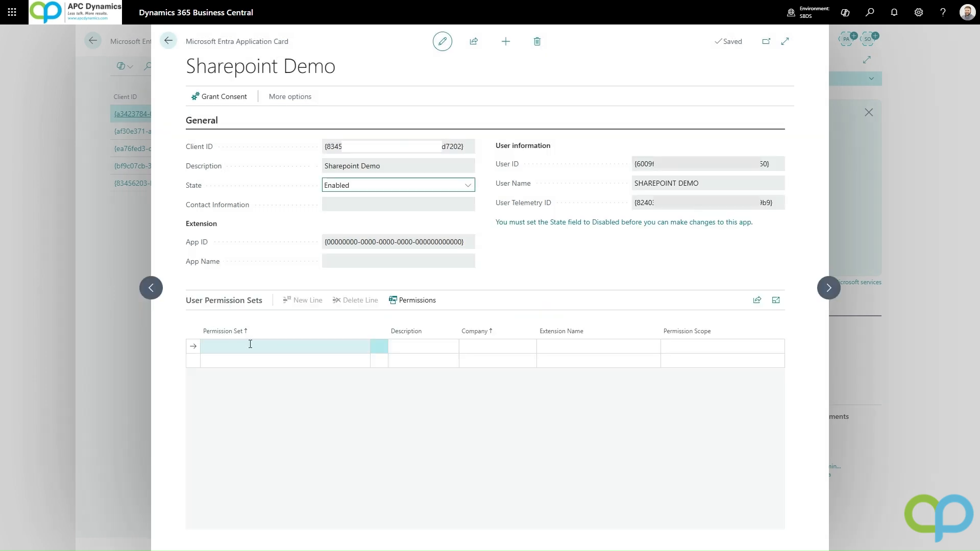
Assign the D365 FULL ACCESS permission set to the application's user.
type("D")
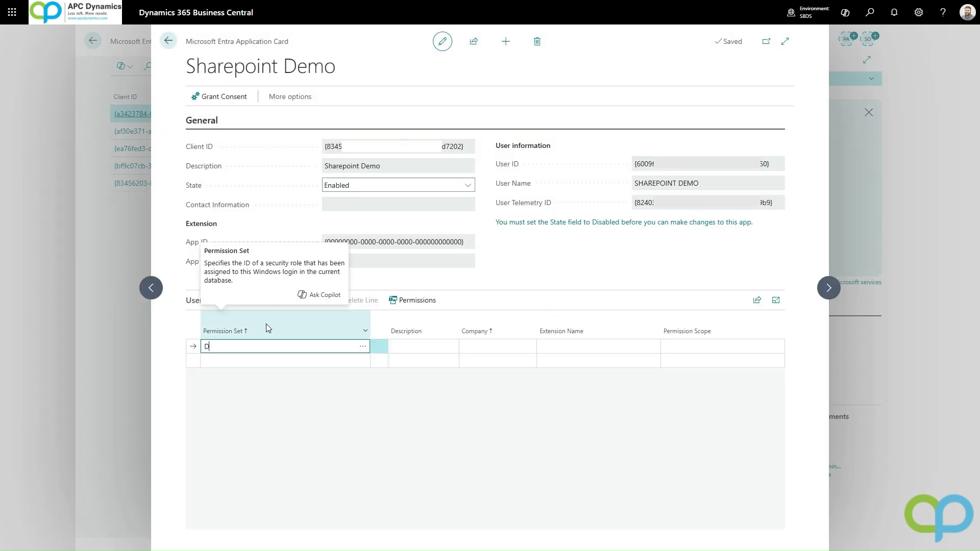
type("365 Full Access")
key("Tab")
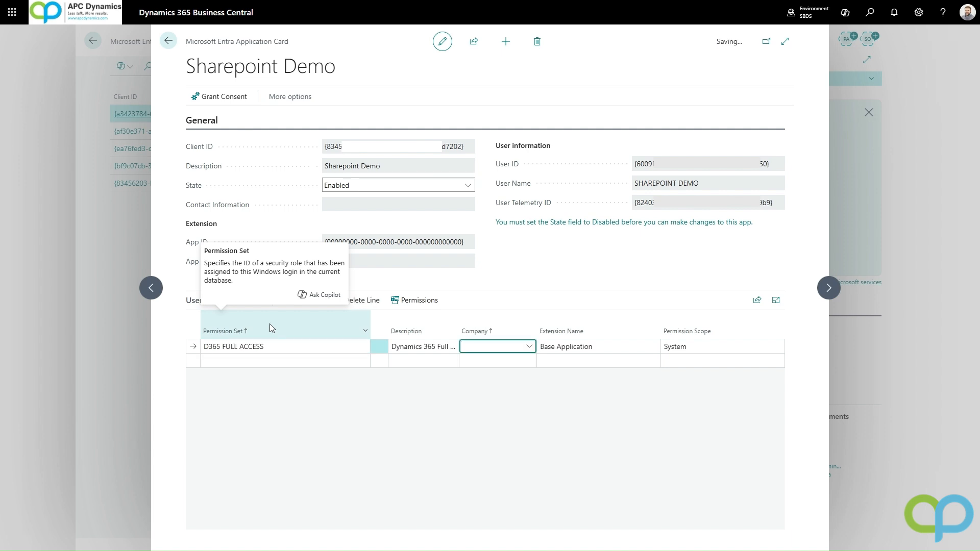
Grant consent for the application by accepting the requested permissions with the connected work account, and return to the home page.
left_click(216, 99)
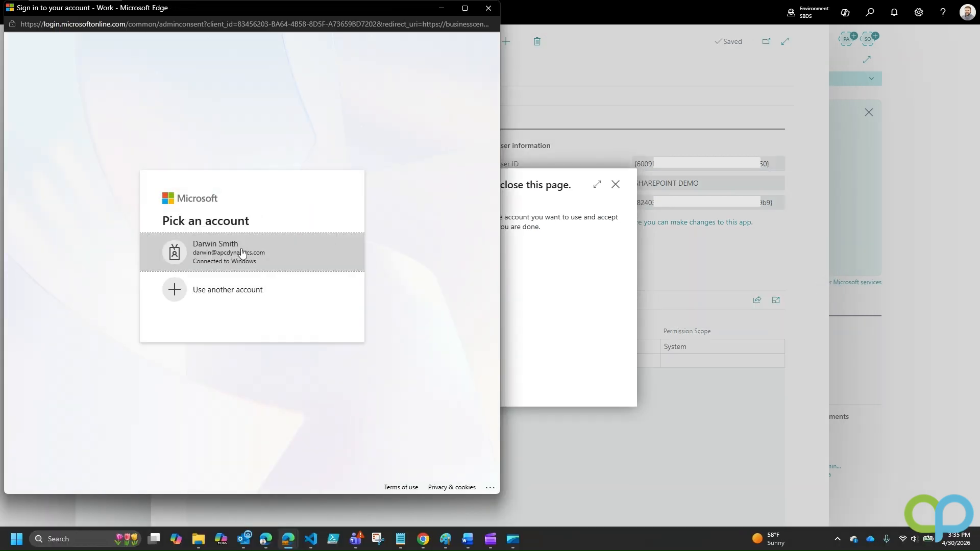
left_click(236, 253)
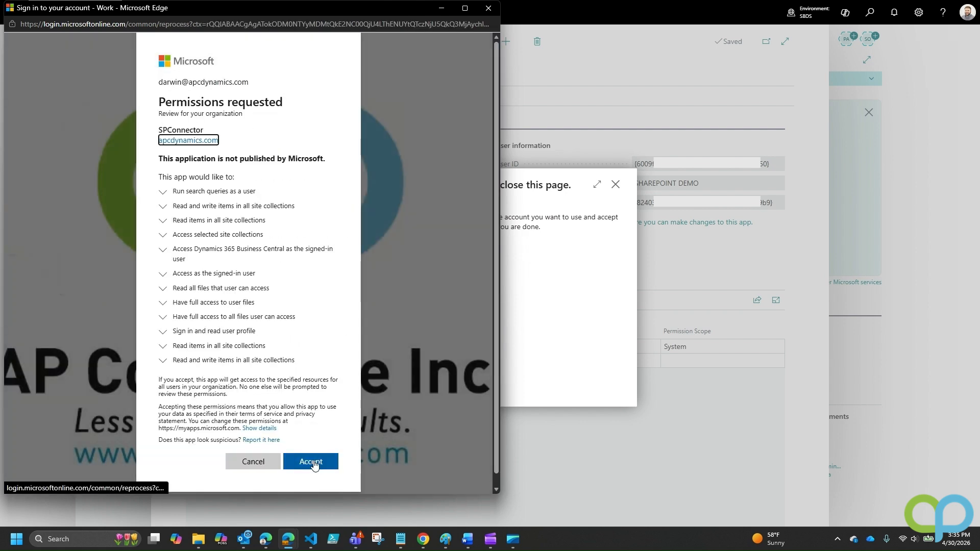
left_click(313, 461)
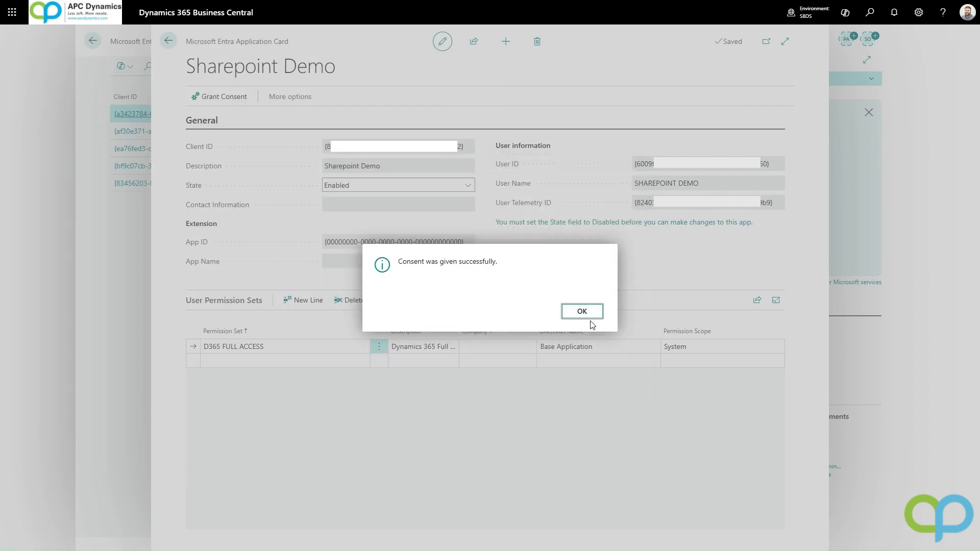
left_click(580, 311)
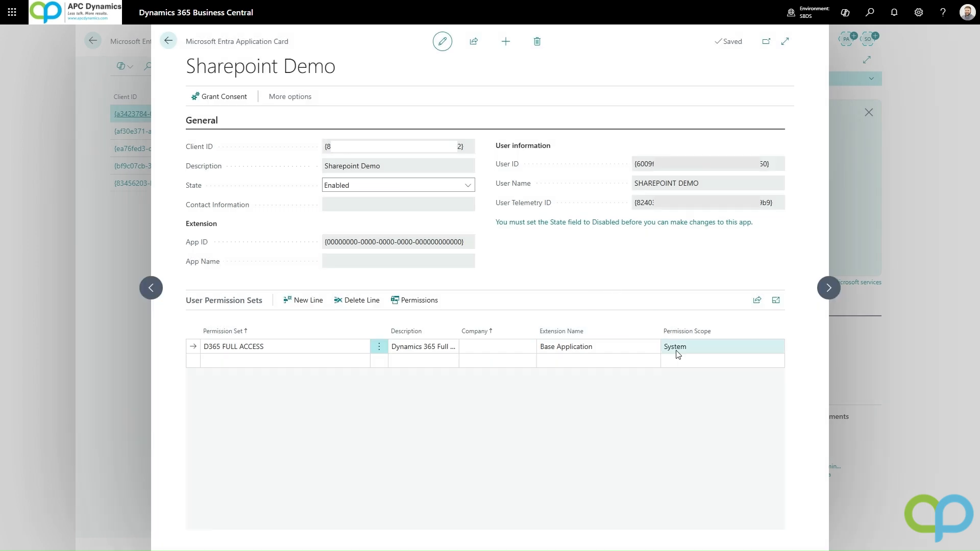
left_click(170, 43)
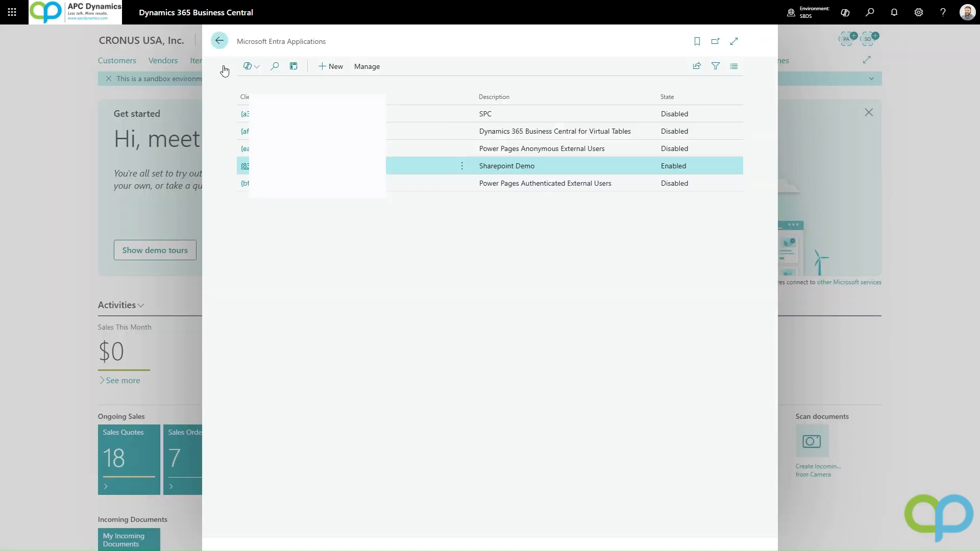
left_click(219, 41)
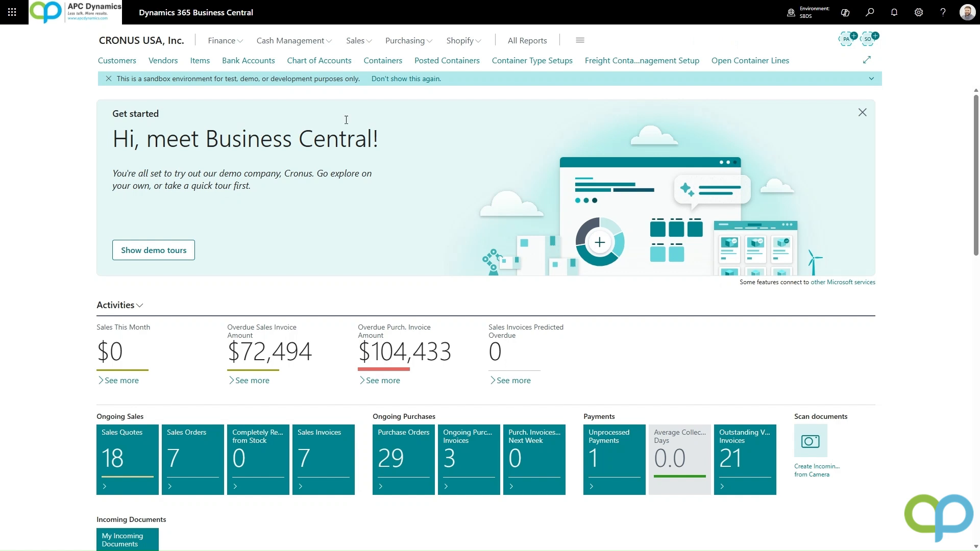
Find and open the Sharepoint Connector Setup page, and set the client secret expiration date to 7/29/2026.
left_click(869, 12)
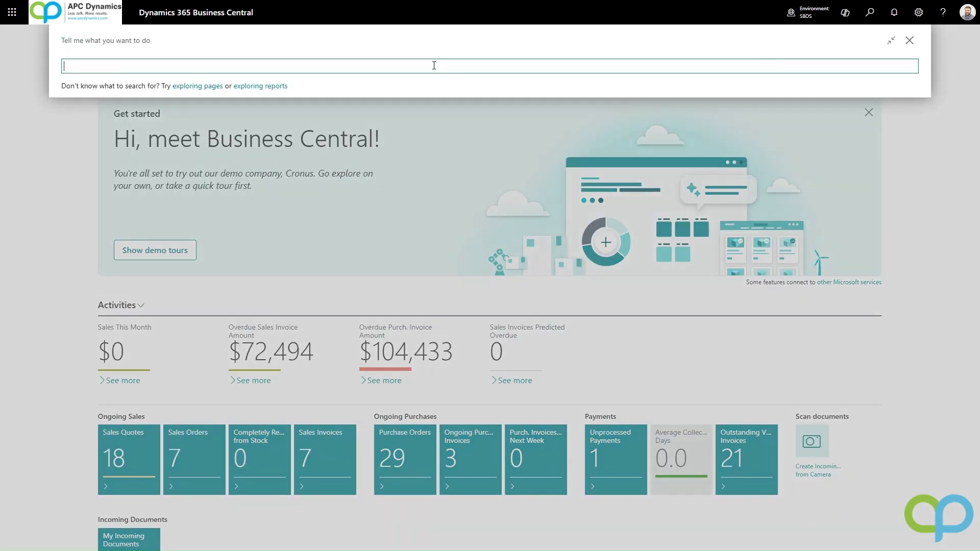
type("sharepoint")
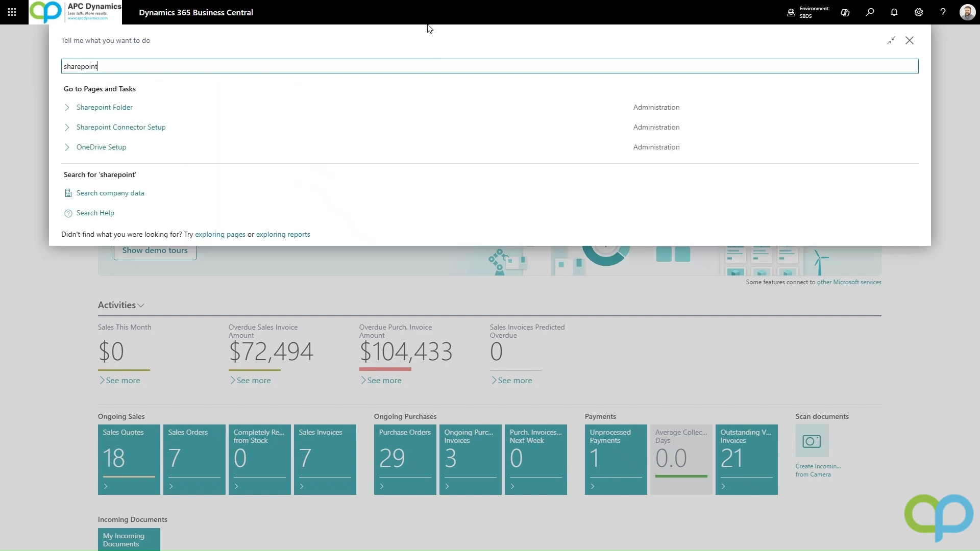
left_click(158, 129)
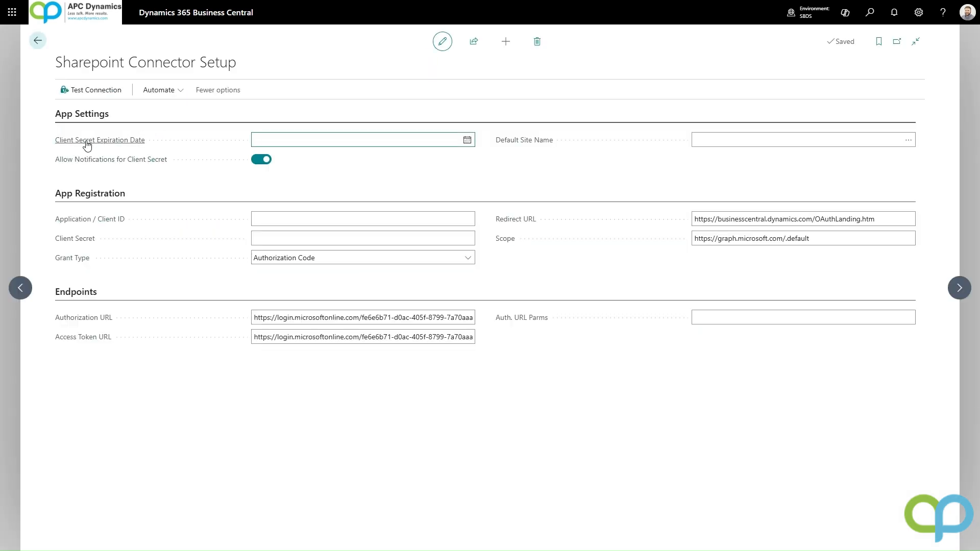
left_click(294, 144)
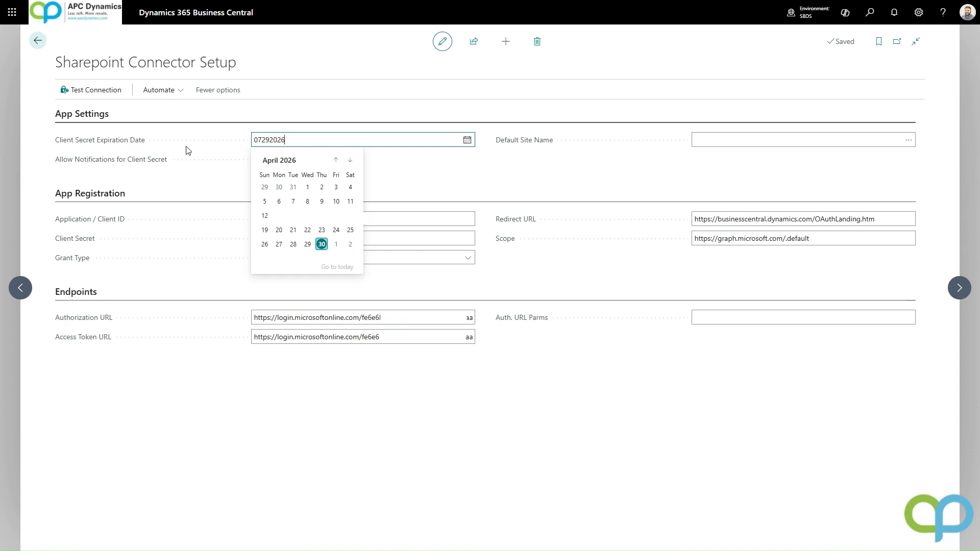
key("Tab")
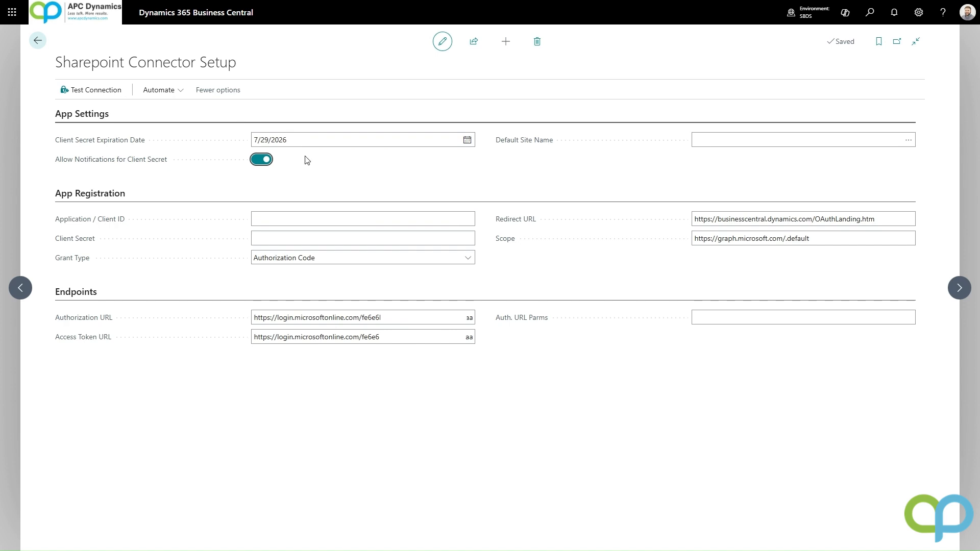
Paste the registered app's client ID and client secret into the connector's app registration settings.
left_click(301, 219)
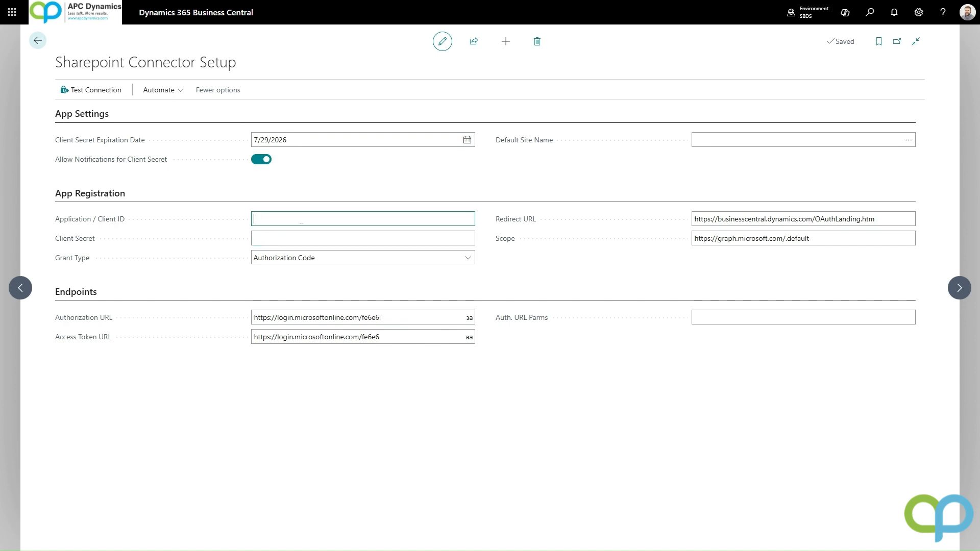
key("ctrl+v")
left_click(303, 242)
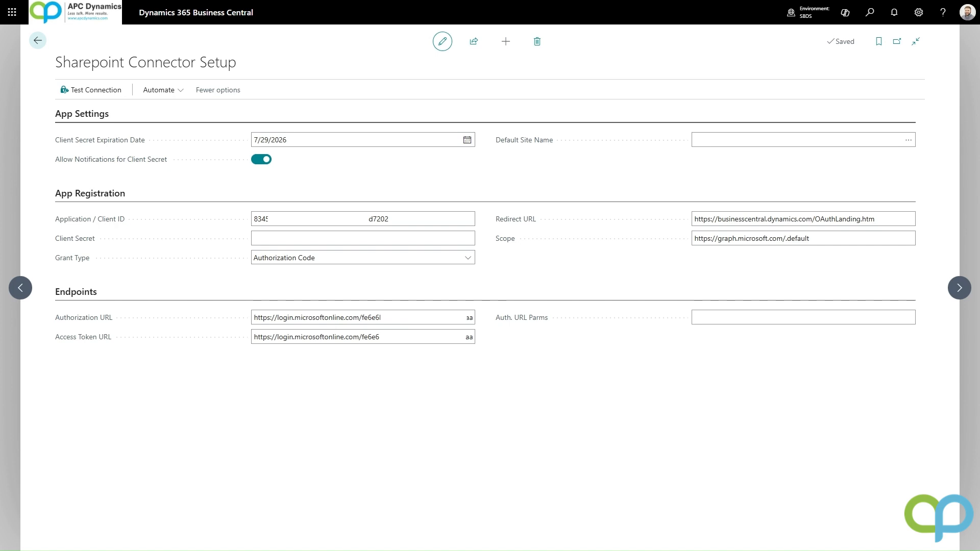
left_click(304, 238)
key("ctrl+v")
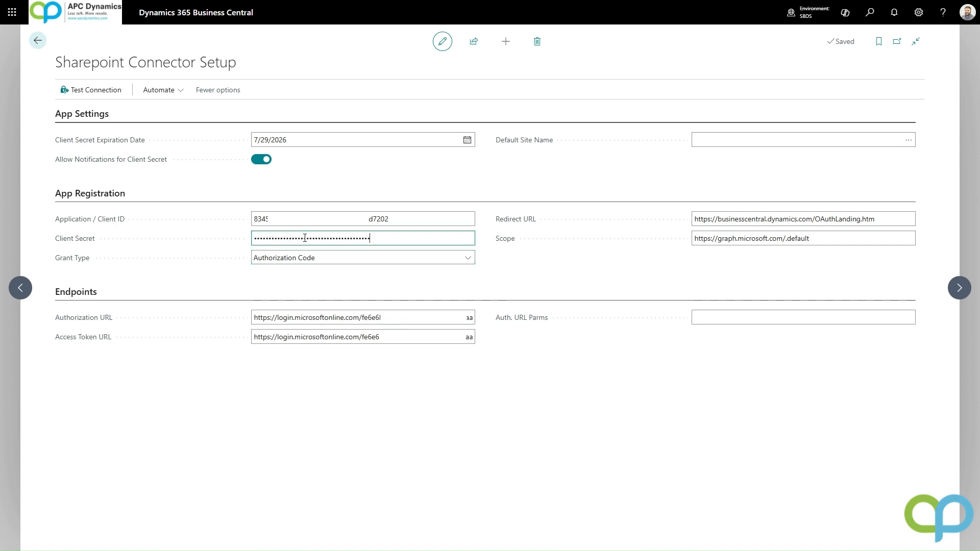
left_click(503, 284)
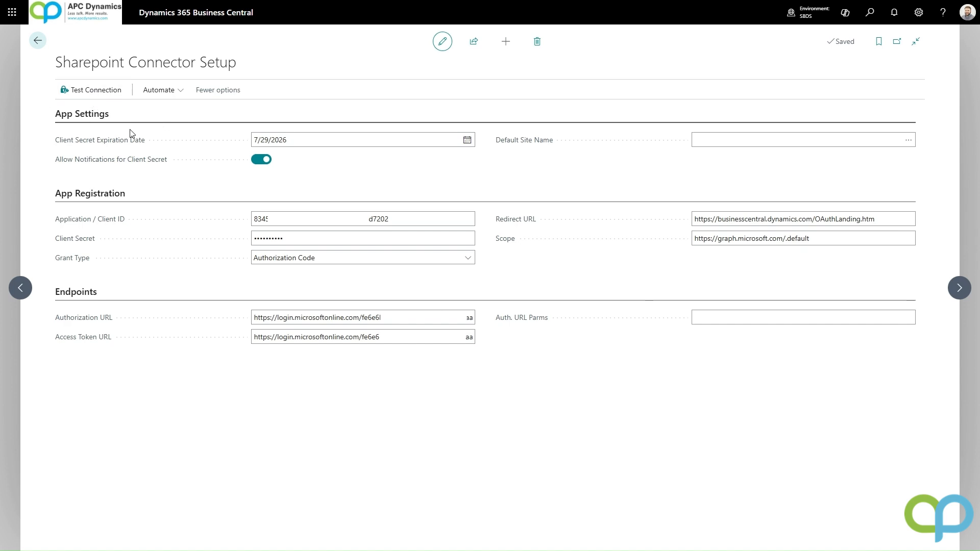
Test the SharePoint connection, dismiss the result message, and leave the connector setup page.
left_click(110, 92)
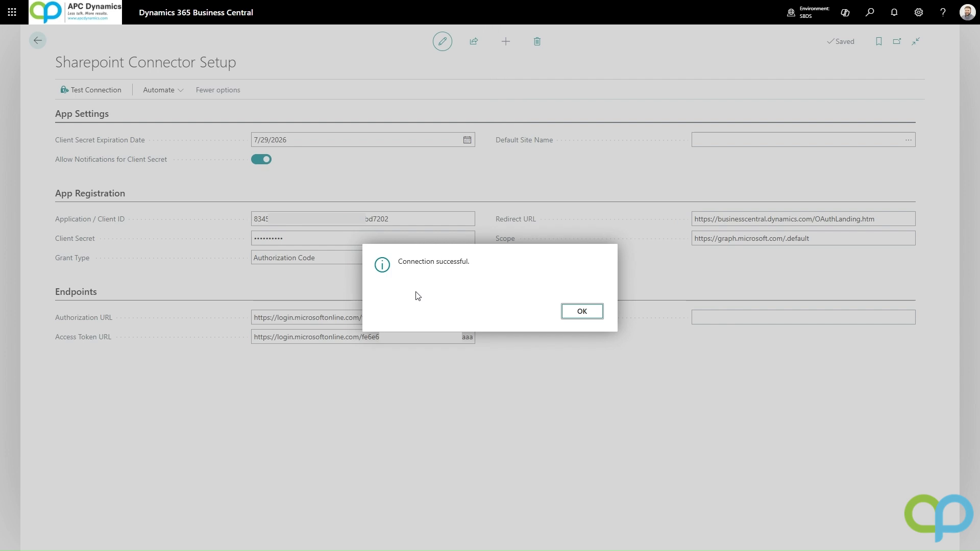
left_click(589, 313)
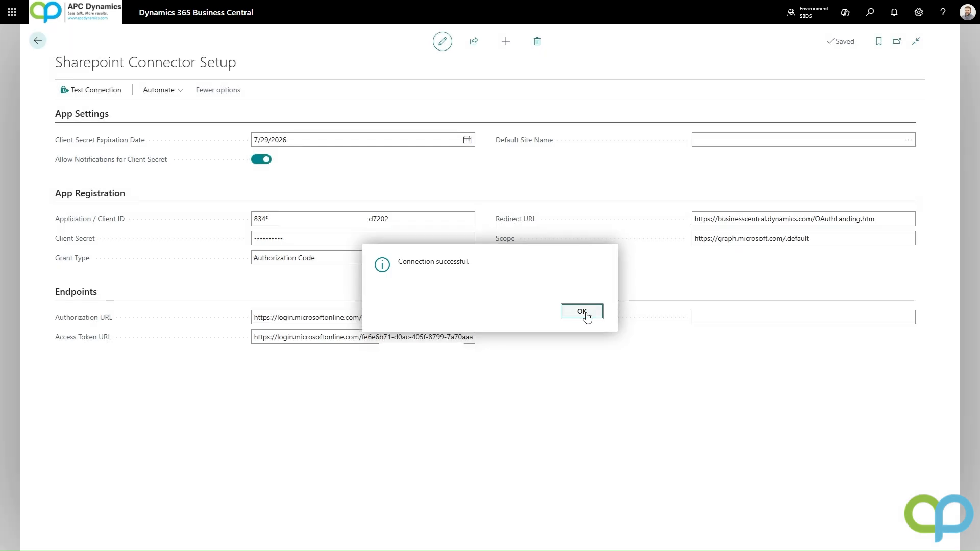
left_click(38, 40)
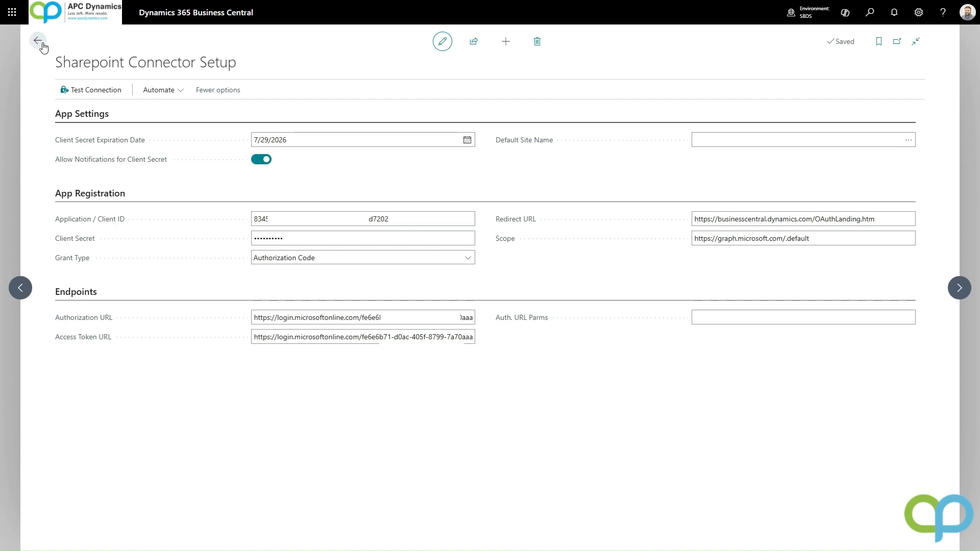